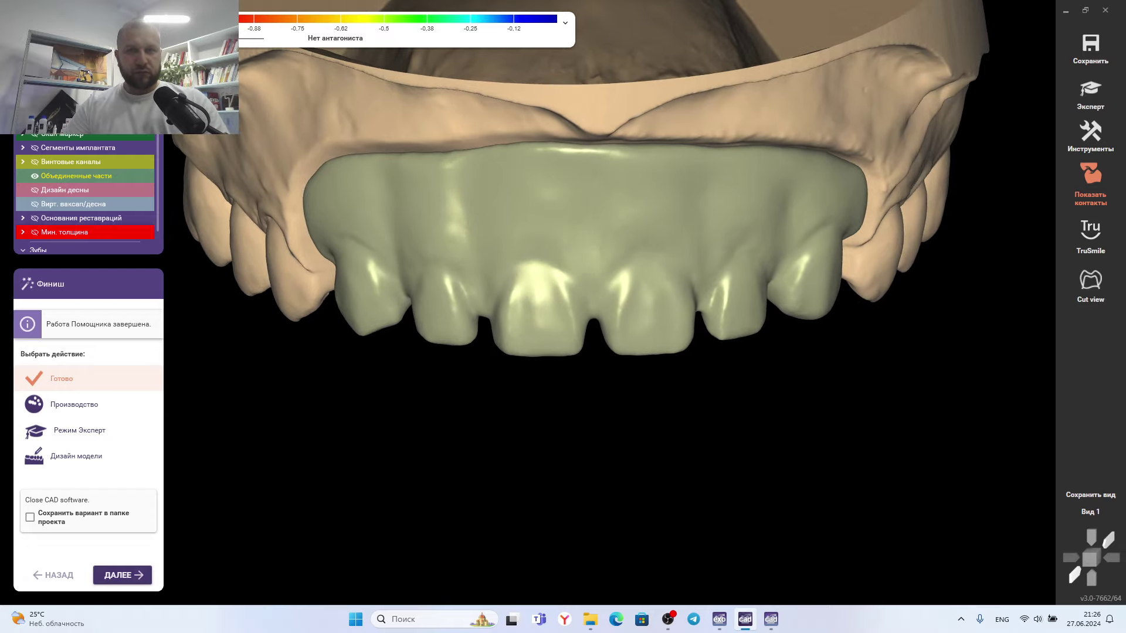
Step: Review the bridge from an oblique view, from above the whole arch, then frontally
{"action": "scroll", "coordinate": [518, 298], "scroll_direction": "down", "scroll_amount": 3}
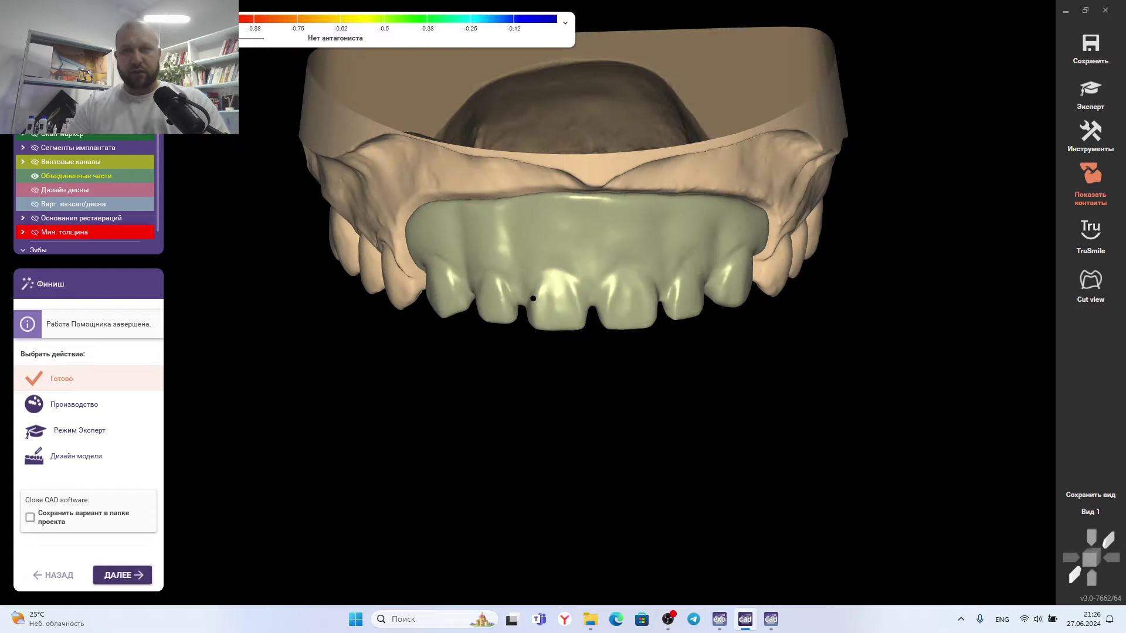
{"action": "scroll", "coordinate": [460, 302], "scroll_direction": "up", "scroll_amount": 5}
{"action": "scroll", "coordinate": [518, 298], "scroll_direction": "down", "scroll_amount": 3}
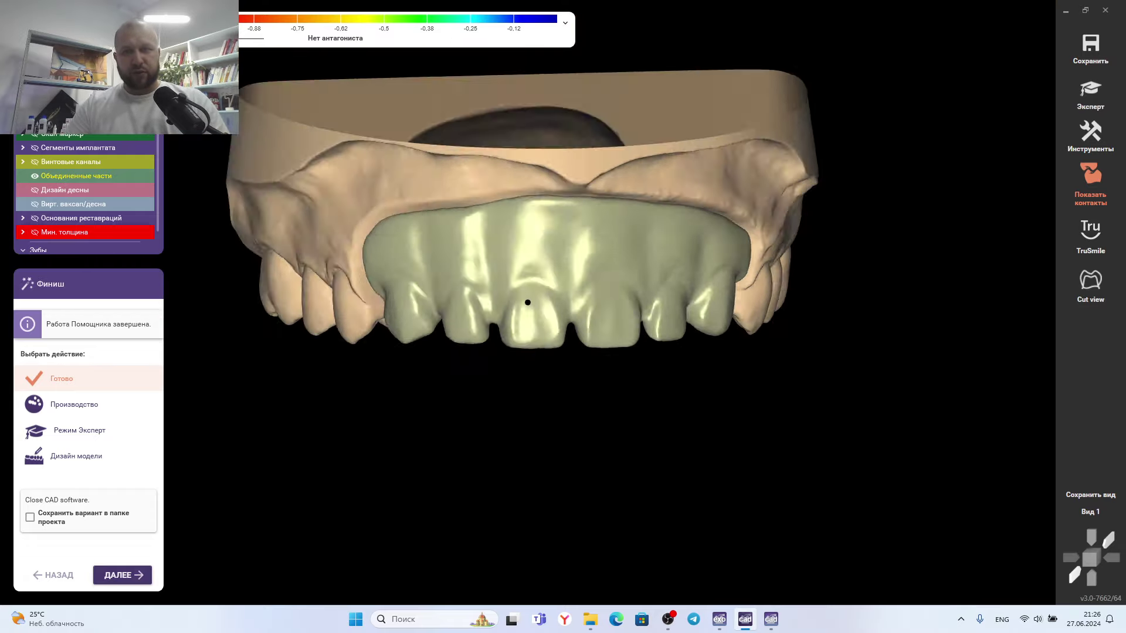
{"action": "mouse_move", "coordinate": [593, 237]}
{"action": "right_mouse_down"}
{"action": "mouse_move", "coordinate": [528, 246]}
{"action": "mouse_move", "coordinate": [563, 246]}
{"action": "right_mouse_up"}
{"action": "scroll", "coordinate": [563, 265], "scroll_direction": "up", "scroll_amount": 2}
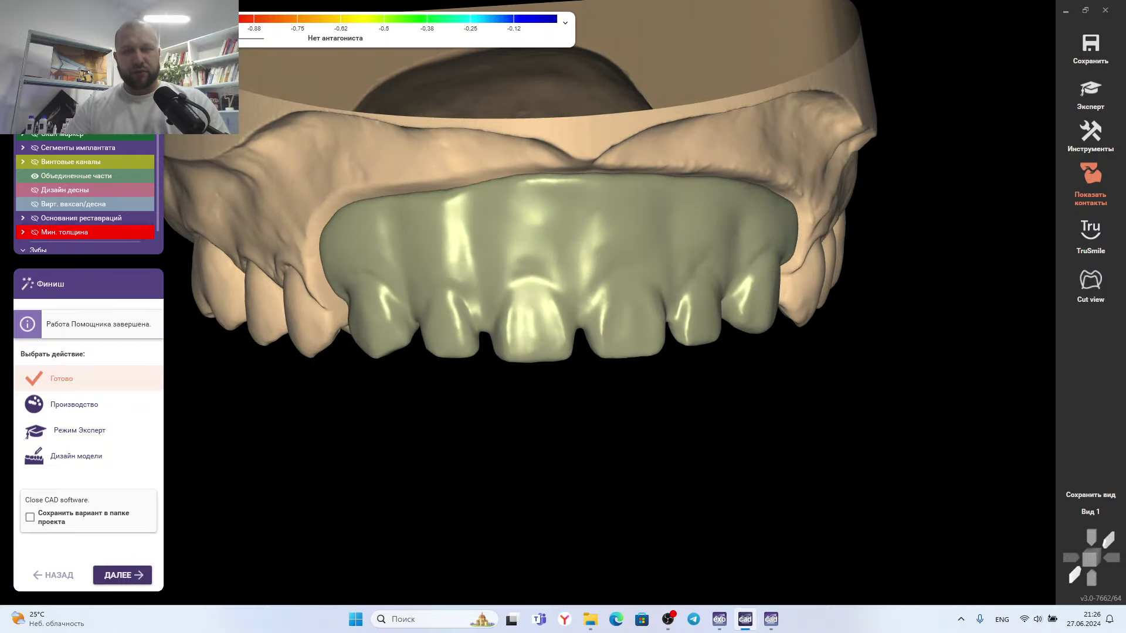
{"action": "right_click_drag", "start_coordinate": [564, 246], "coordinate": [563, 363]}
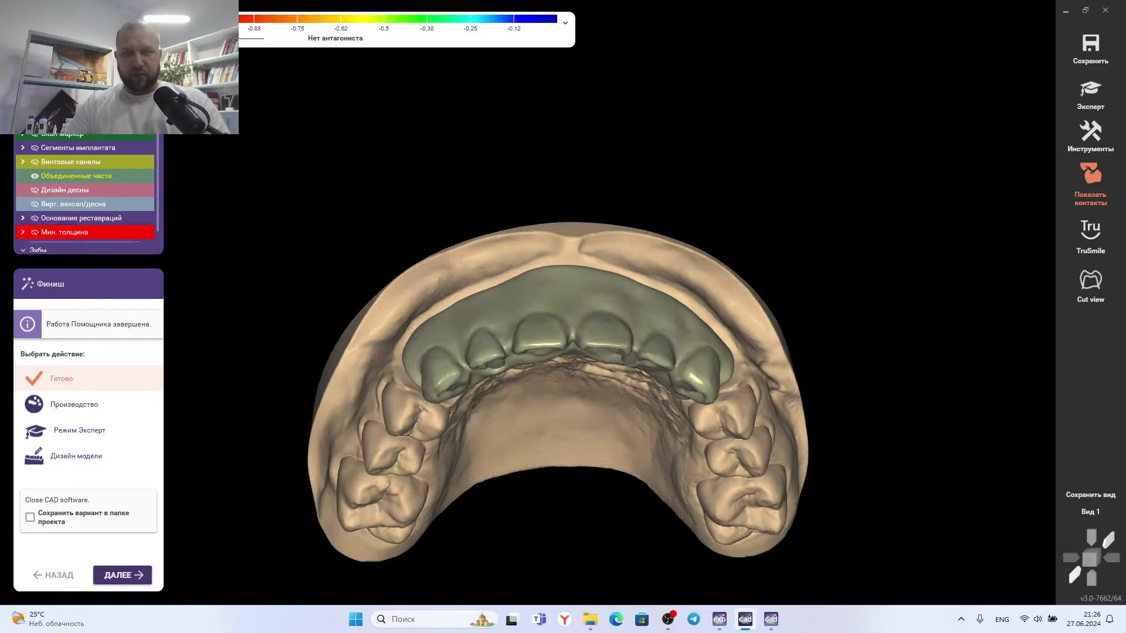
{"action": "right_click_drag", "start_coordinate": [563, 363], "coordinate": [563, 176]}
Step: Inspect the screw holes and palate behind the bridge, then bring up the exocad 3.1 window
{"action": "scroll", "coordinate": [563, 352], "scroll_direction": "up", "scroll_amount": 2}
{"action": "scroll", "coordinate": [563, 352], "scroll_direction": "down", "scroll_amount": 1}
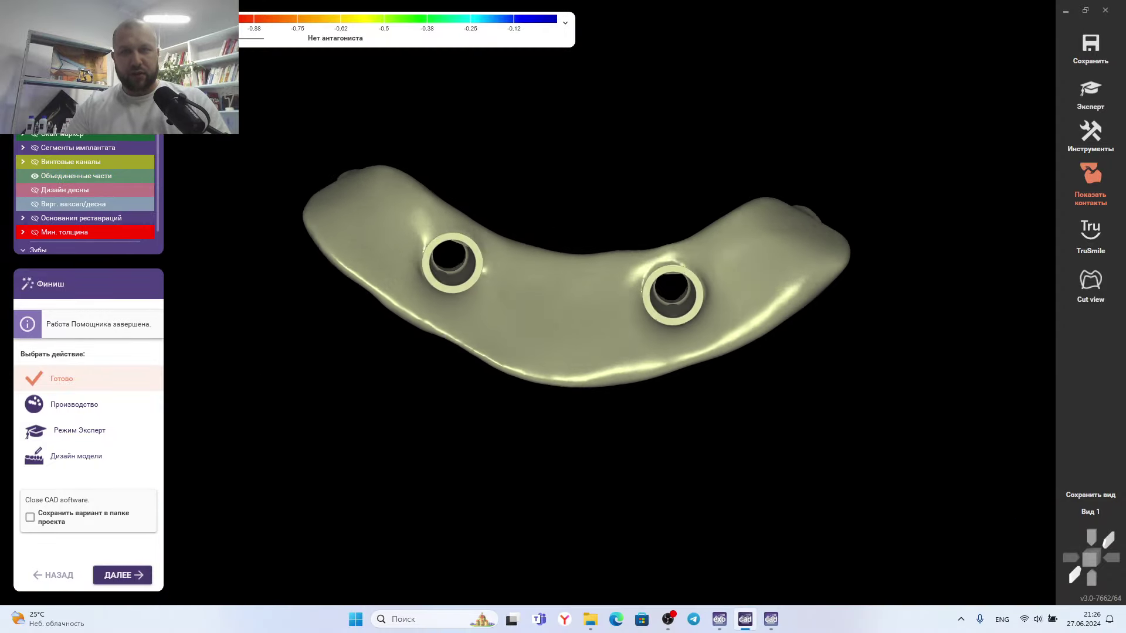
{"action": "mouse_move", "coordinate": [564, 265]}
{"action": "right_mouse_down"}
{"action": "mouse_move", "coordinate": [546, 294]}
{"action": "mouse_move", "coordinate": [563, 165]}
{"action": "right_mouse_up"}
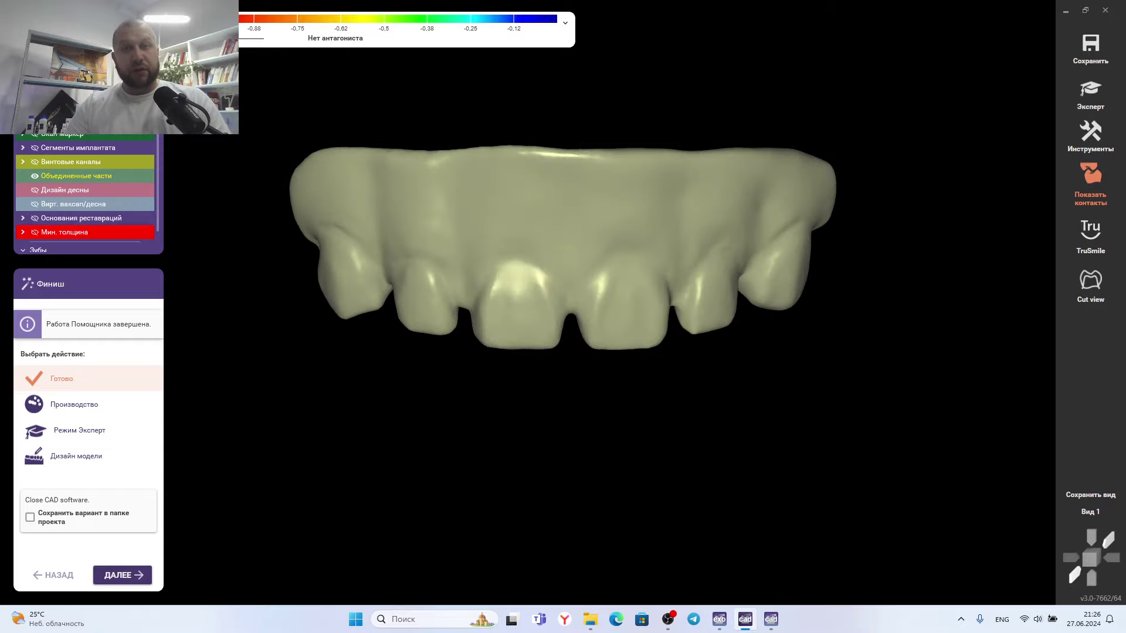
{"action": "right_click_drag", "start_coordinate": [564, 235], "coordinate": [563, 281]}
{"action": "scroll", "coordinate": [527, 301], "scroll_direction": "up", "scroll_amount": 3}
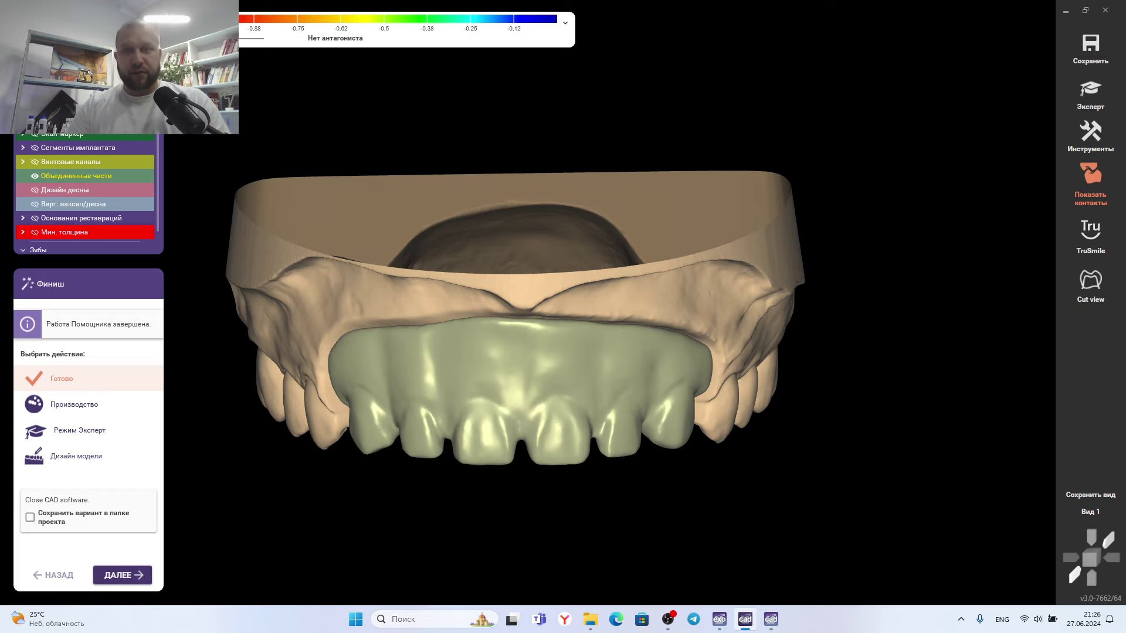
{"action": "scroll", "coordinate": [530, 289], "scroll_direction": "up", "scroll_amount": 2}
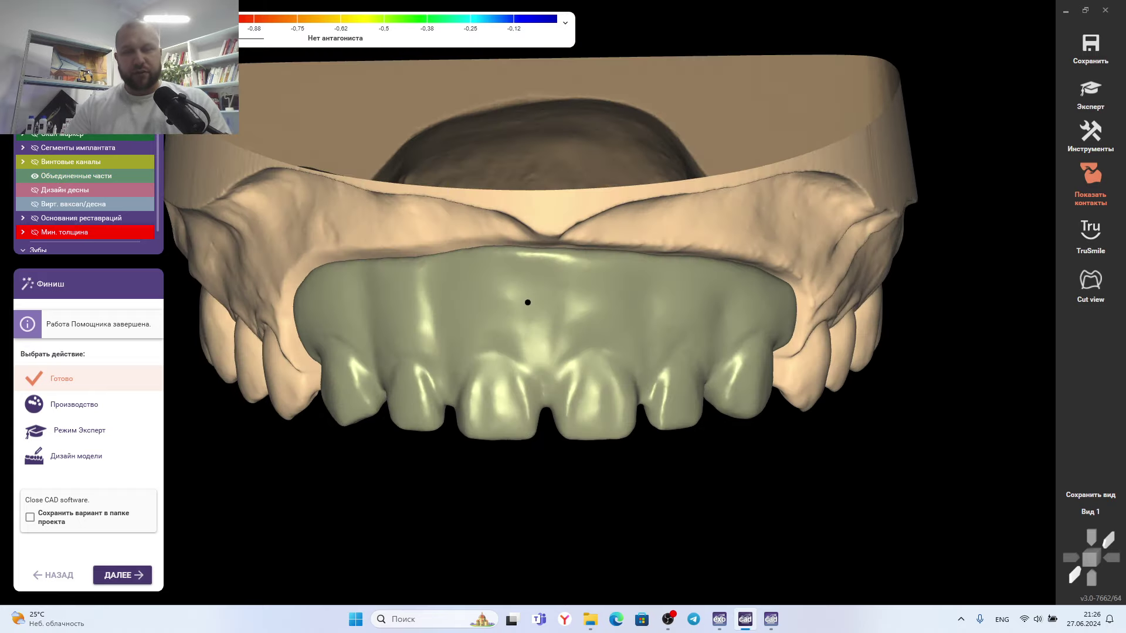
{"action": "mouse_move", "coordinate": [526, 281]}
{"action": "right_mouse_down"}
{"action": "mouse_move", "coordinate": [526, 317]}
{"action": "mouse_move", "coordinate": [575, 320]}
{"action": "right_mouse_up"}
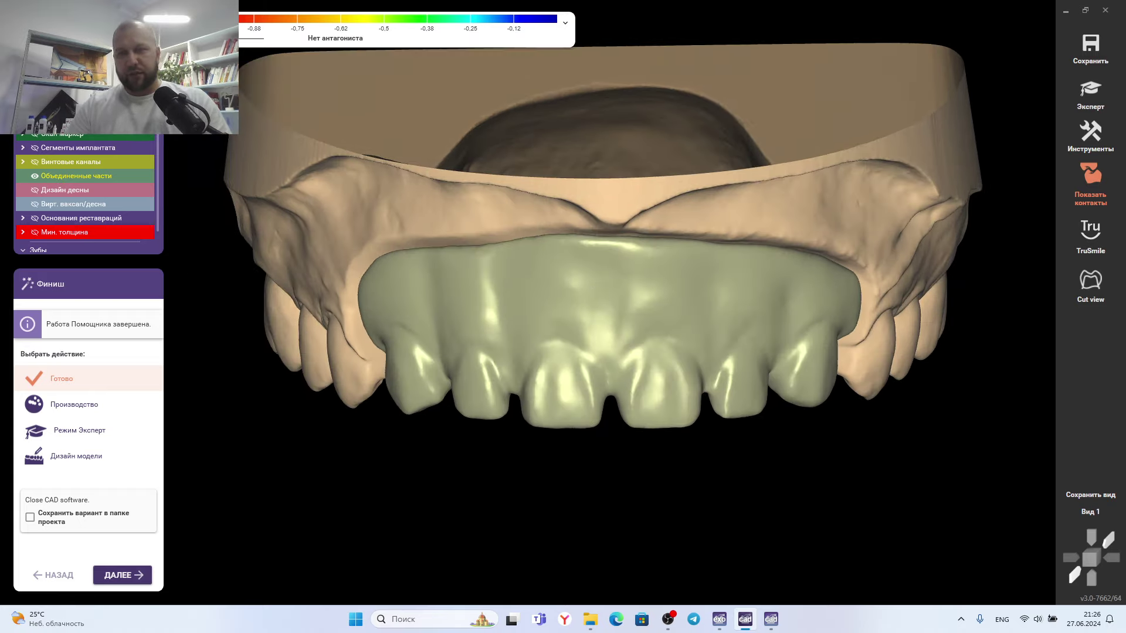
{"action": "mouse_move", "coordinate": [770, 619]}
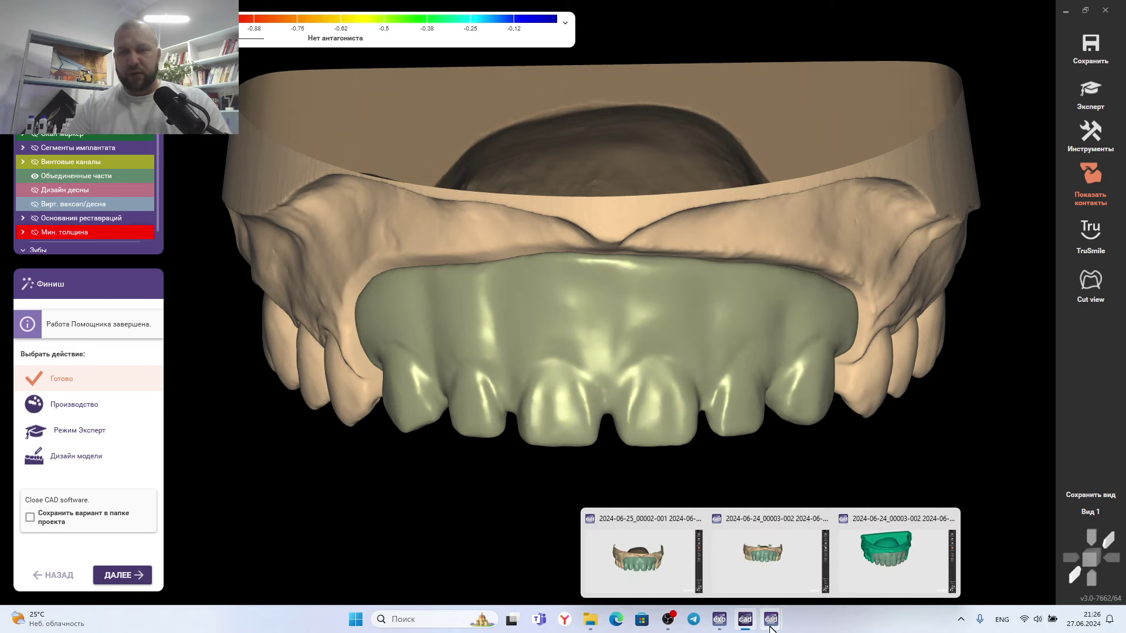
{"action": "left_click", "coordinate": [661, 568]}
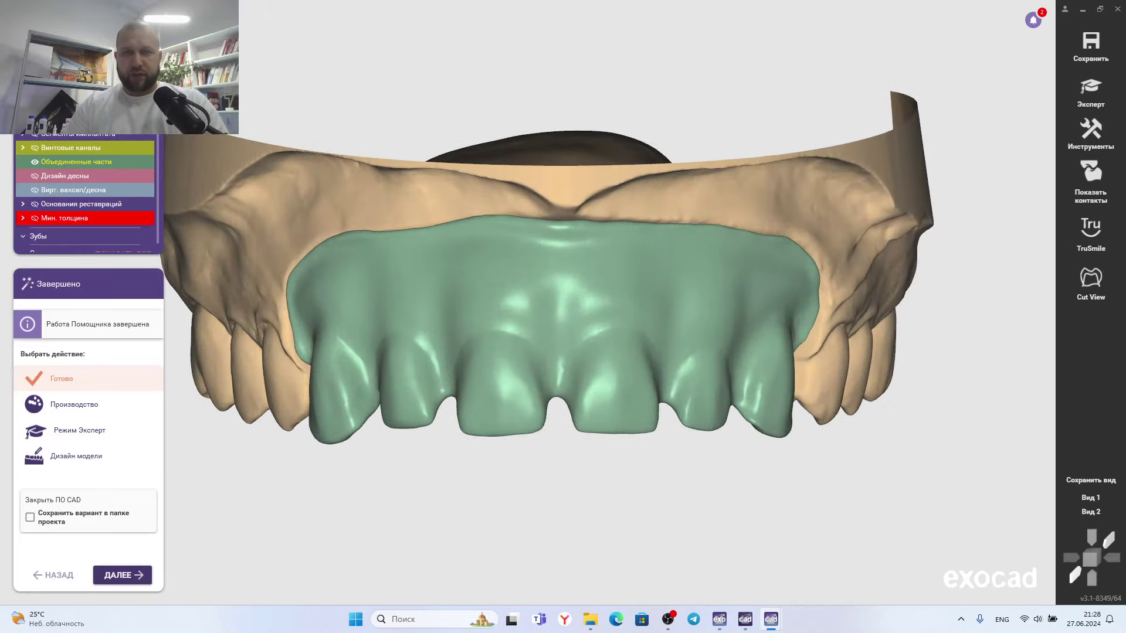
Step: Zoom in and out on the 3.1 full-arch bridge design
{"action": "scroll", "coordinate": [528, 303], "scroll_direction": "up", "scroll_amount": 2}
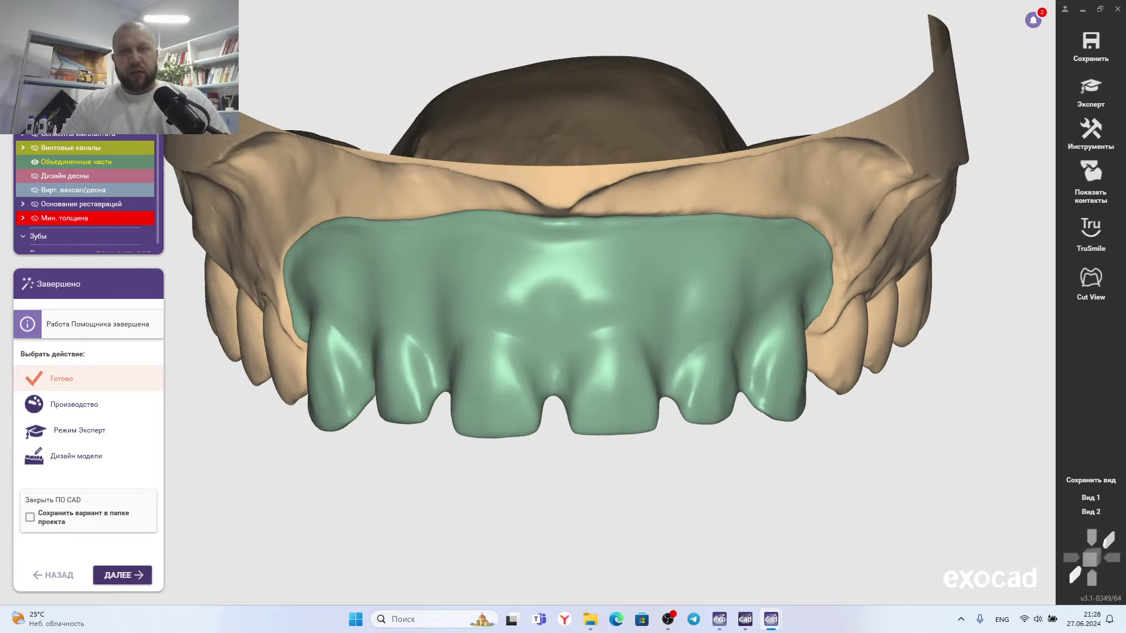
{"action": "scroll", "coordinate": [529, 303], "scroll_direction": "up", "scroll_amount": 3}
{"action": "scroll", "coordinate": [528, 302], "scroll_direction": "up", "scroll_amount": 3}
{"action": "scroll", "coordinate": [529, 303], "scroll_direction": "down", "scroll_amount": 3}
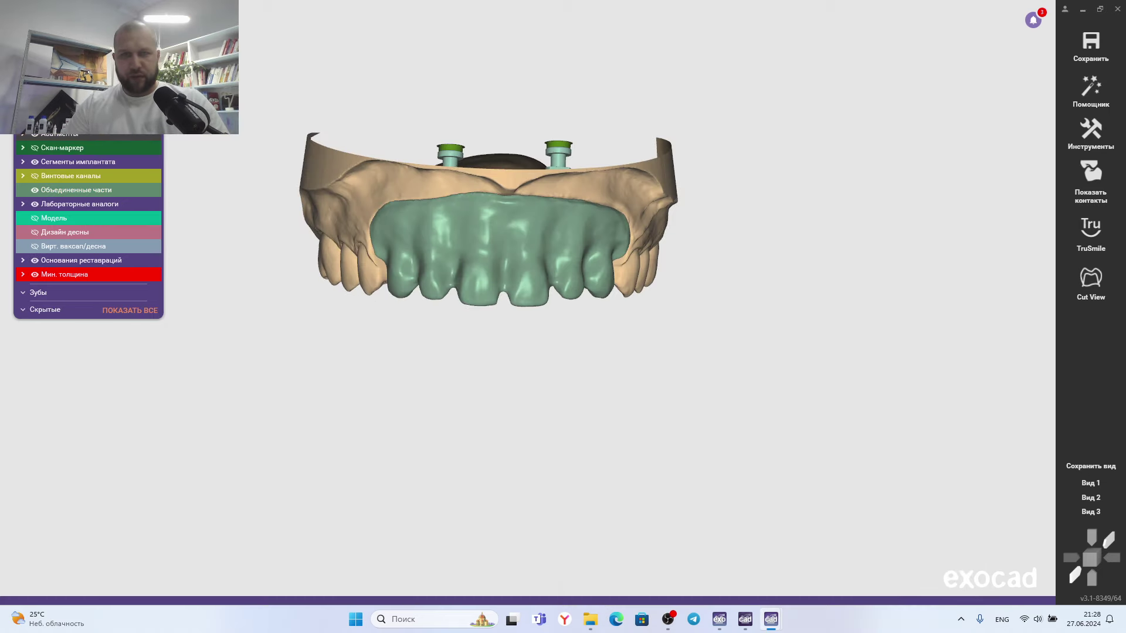
{"action": "scroll", "coordinate": [587, 235], "scroll_direction": "up", "scroll_amount": 3}
{"action": "scroll", "coordinate": [587, 235], "scroll_direction": "up", "scroll_amount": 3}
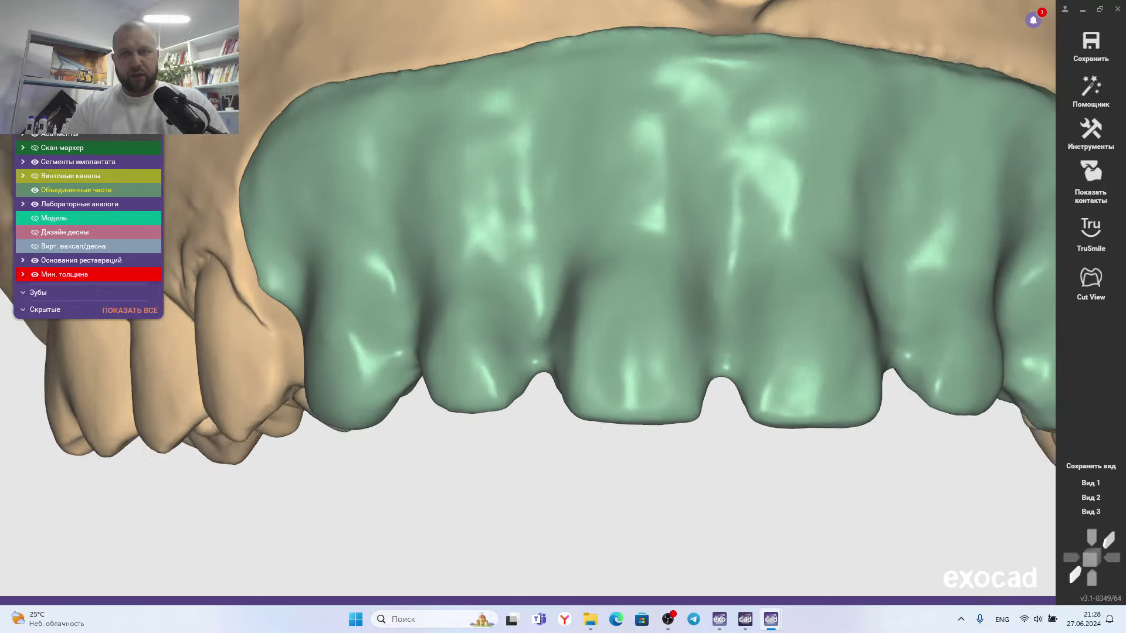
{"action": "scroll", "coordinate": [586, 235], "scroll_direction": "down", "scroll_amount": 5}
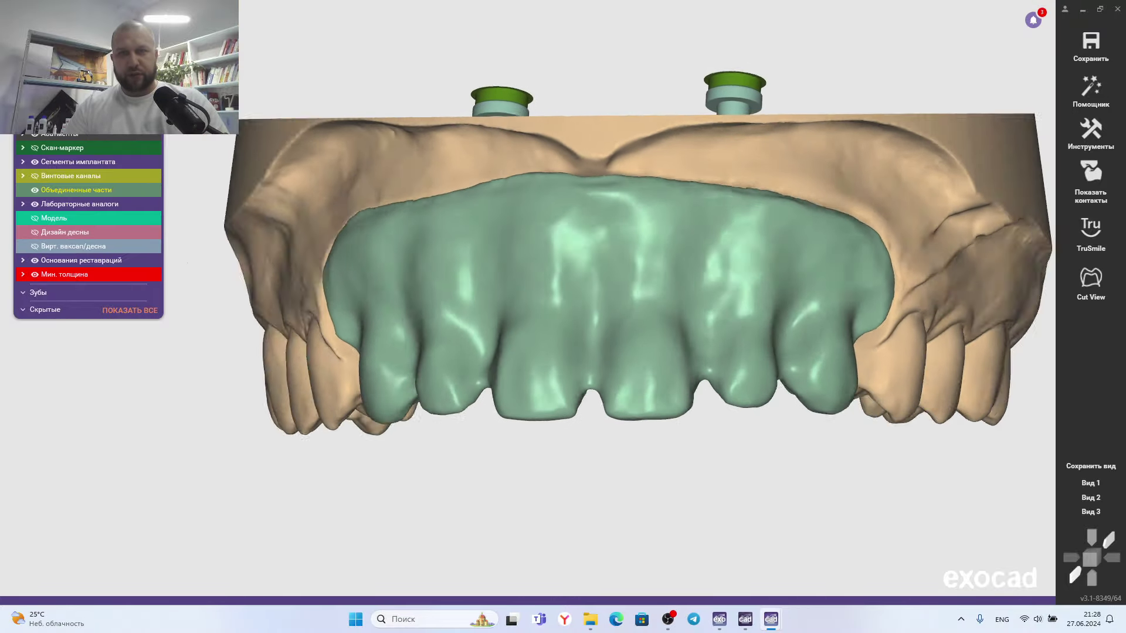
Step: Orbit to a raised frontal view, then an occlusal view of the restoration
{"action": "mouse_move", "coordinate": [587, 235]}
{"action": "right_mouse_down"}
{"action": "mouse_move", "coordinate": [587, 275]}
{"action": "mouse_move", "coordinate": [645, 246]}
{"action": "right_mouse_up"}
{"action": "scroll", "coordinate": [587, 247], "scroll_direction": "down", "scroll_amount": 2}
{"action": "scroll", "coordinate": [587, 293], "scroll_direction": "up", "scroll_amount": 3}
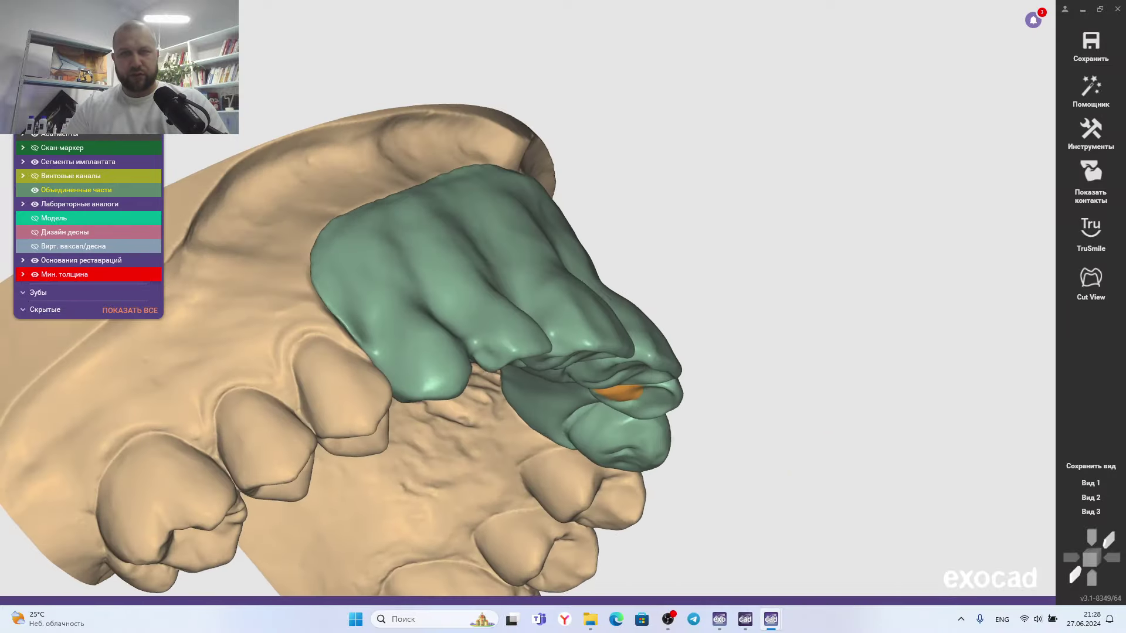
{"action": "right_click_drag", "start_coordinate": [563, 293], "coordinate": [563, 223]}
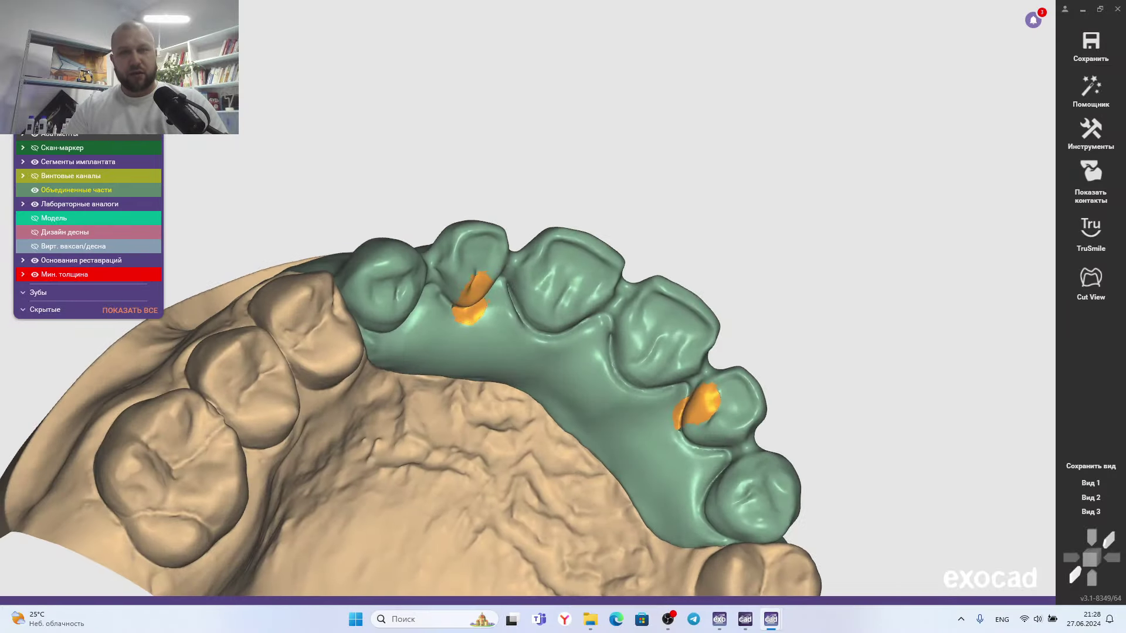
{"action": "scroll", "coordinate": [564, 293], "scroll_direction": "up", "scroll_amount": 2}
{"action": "scroll", "coordinate": [563, 293], "scroll_direction": "up", "scroll_amount": 2}
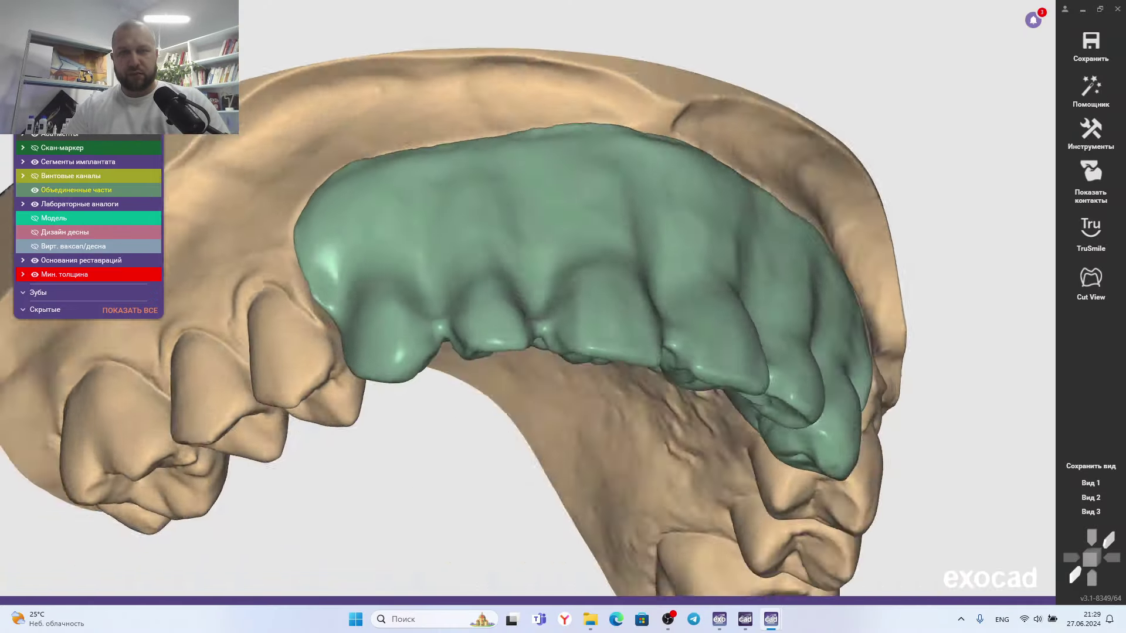
{"action": "mouse_move", "coordinate": [744, 619]}
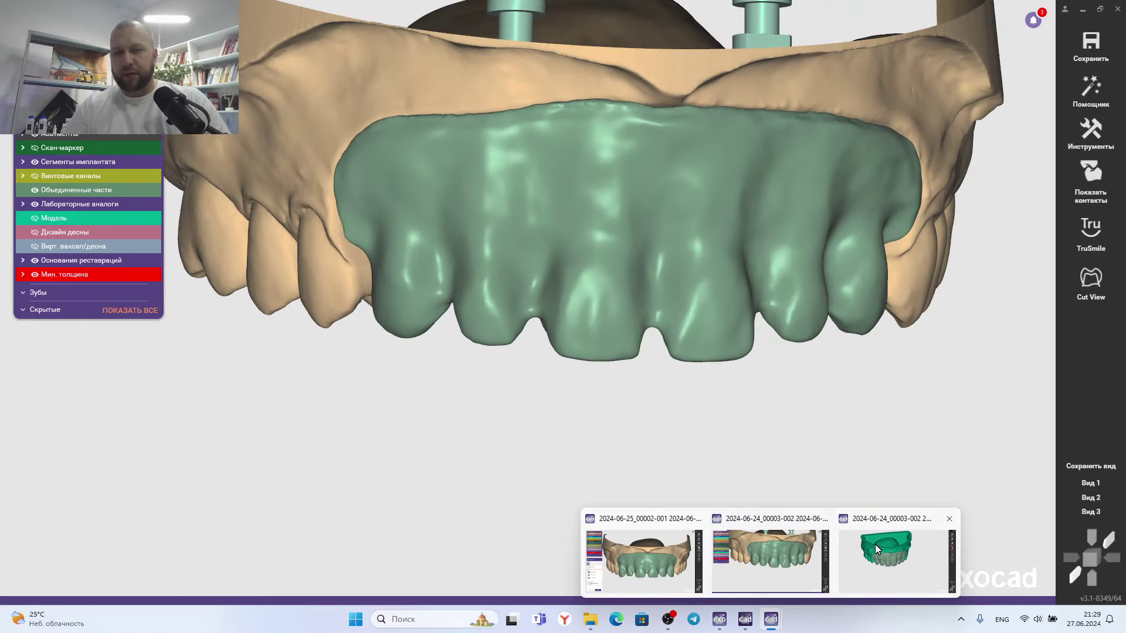
Step: Cycle from the third project window to another open exocad project showing the bridge
{"action": "left_click", "coordinate": [876, 550]}
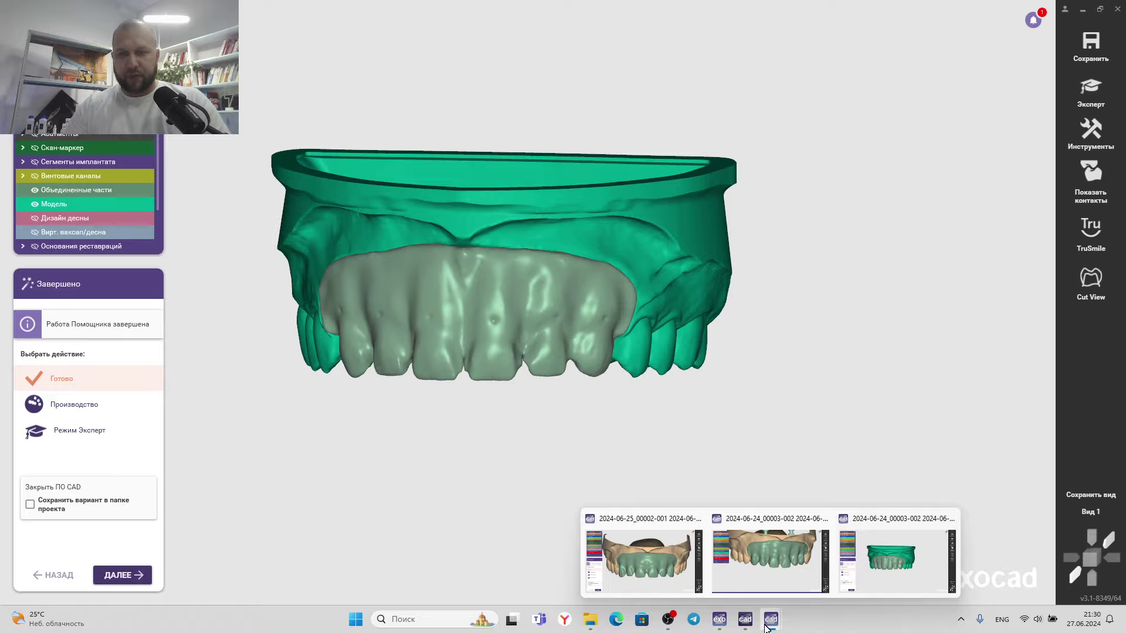
{"action": "left_click", "coordinate": [748, 580]}
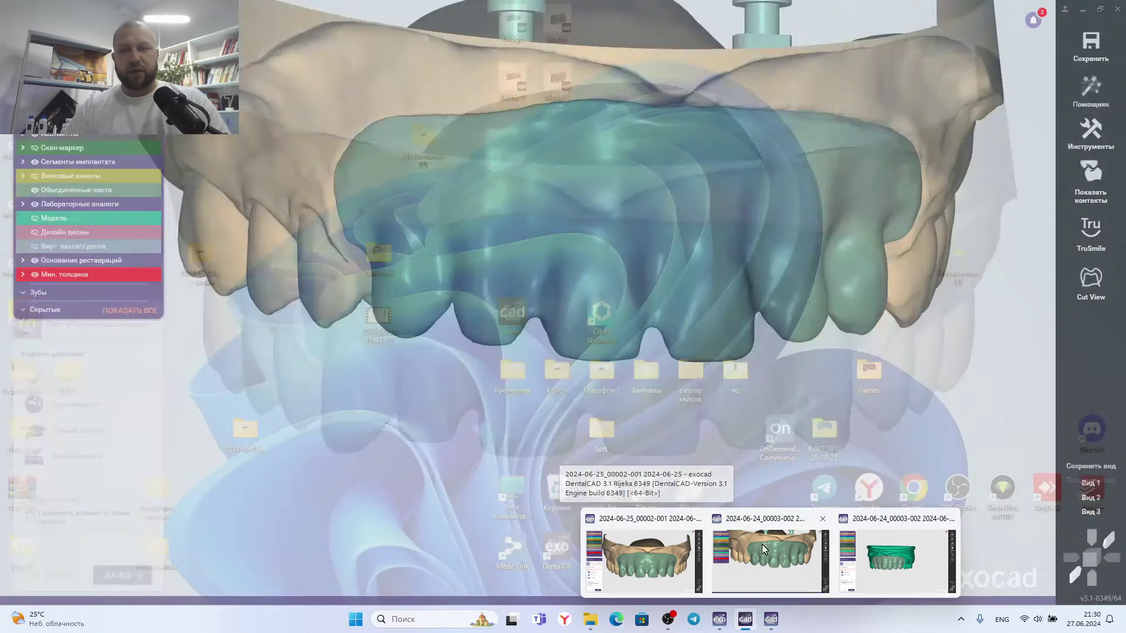
Step: Return to the Expert-mode design with the bridge over both implant posts, zooming out and back in
{"action": "left_click", "coordinate": [762, 545]}
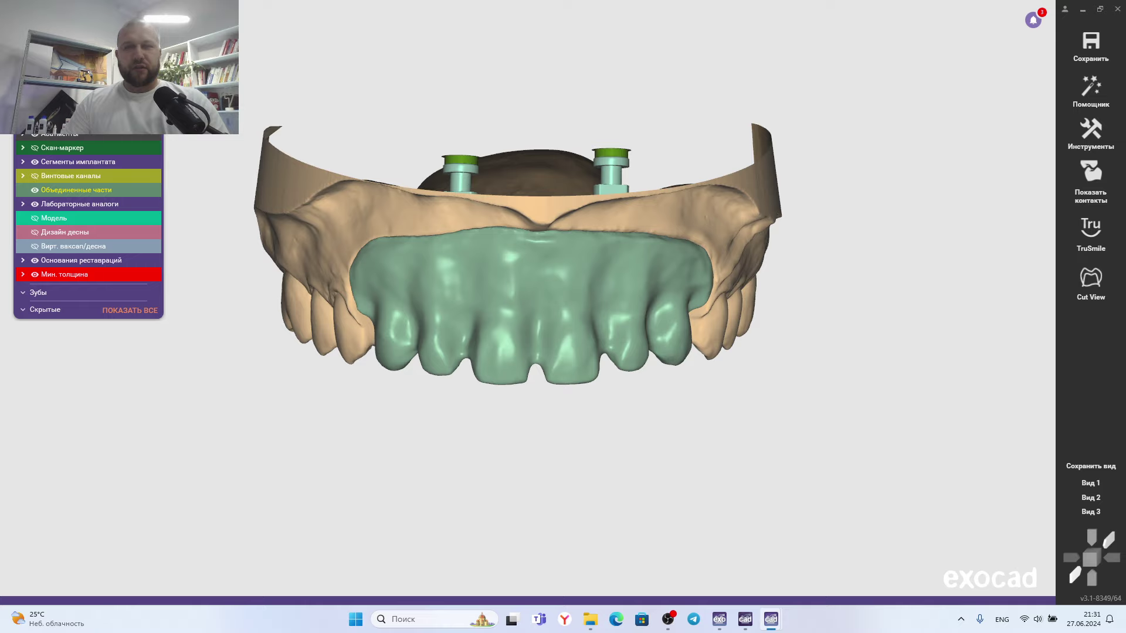
{"action": "scroll", "coordinate": [504, 258], "scroll_direction": "down", "scroll_amount": 5}
{"action": "scroll", "coordinate": [503, 258], "scroll_direction": "up", "scroll_amount": 5}
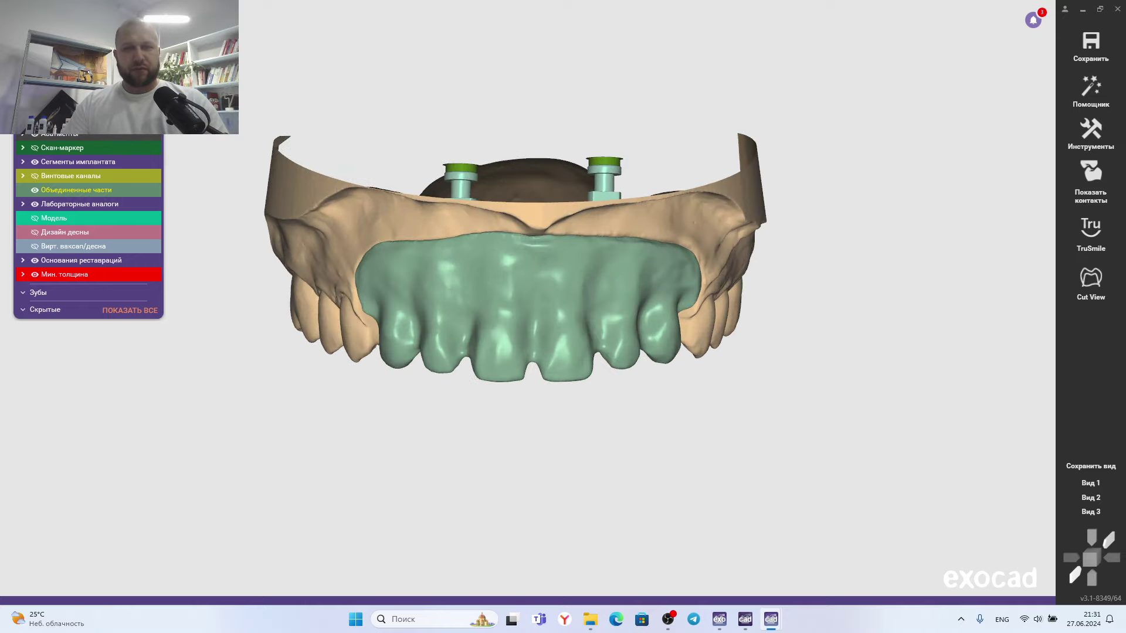